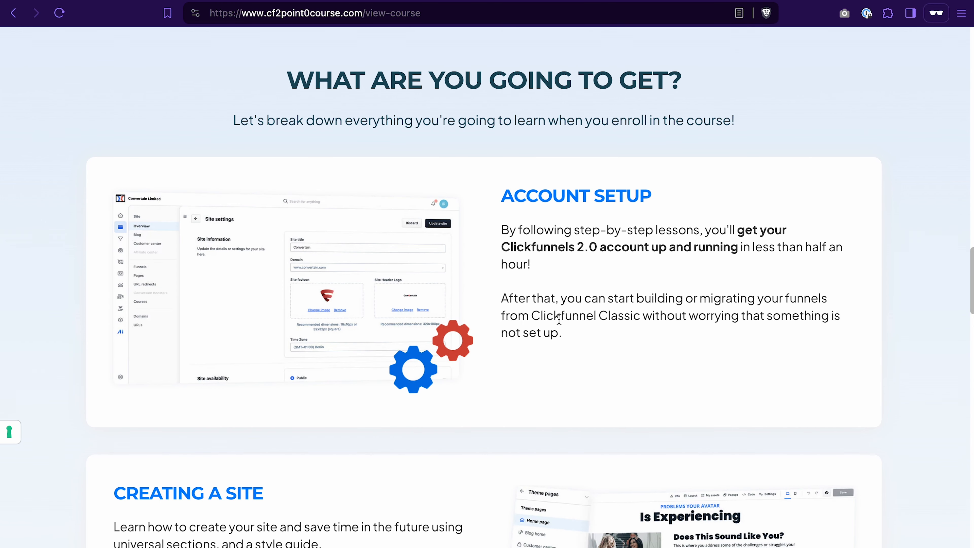
scroll(559, 319, down, 5)
scroll(558, 319, down, 8)
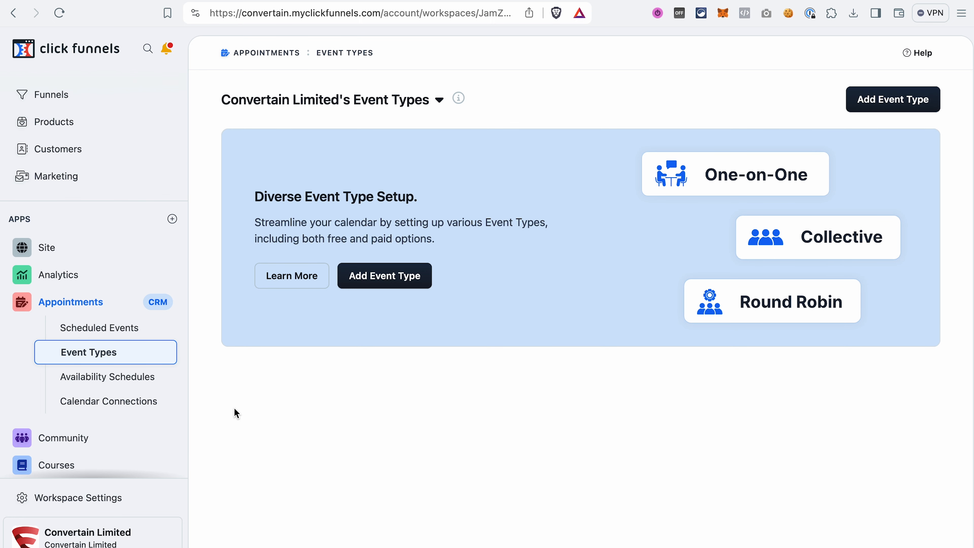
click(115, 304)
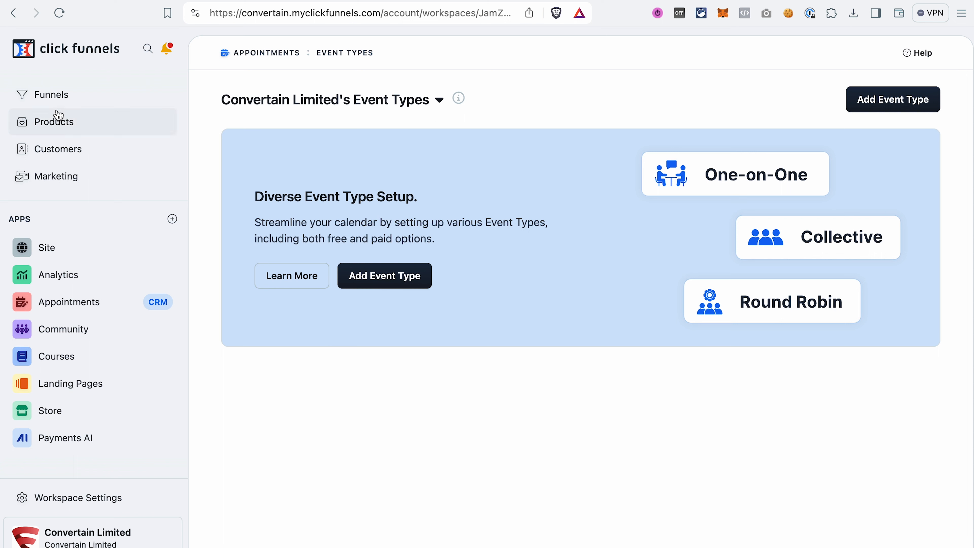
Step: Create a digital product named "Paid Consultation" with a one-time price of 397 USD
click(82, 130)
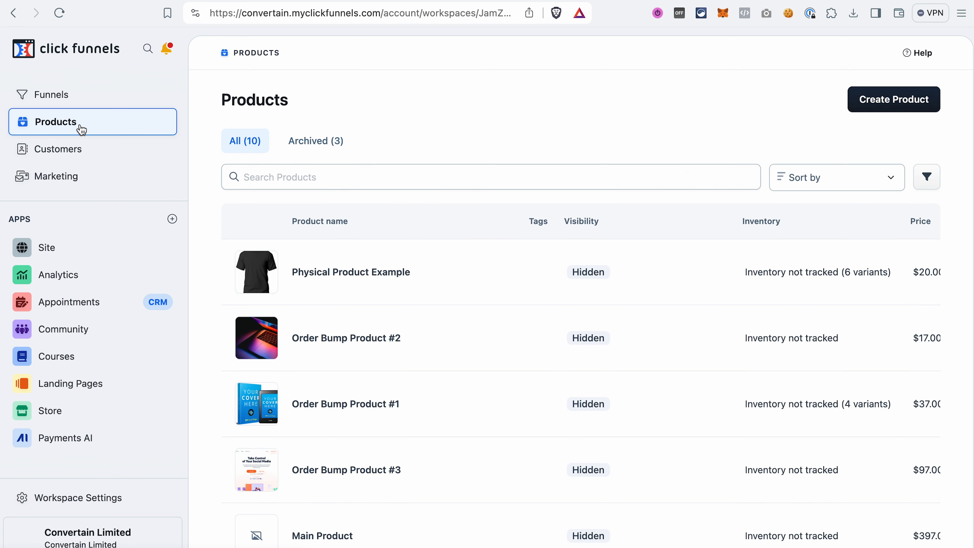
click(921, 109)
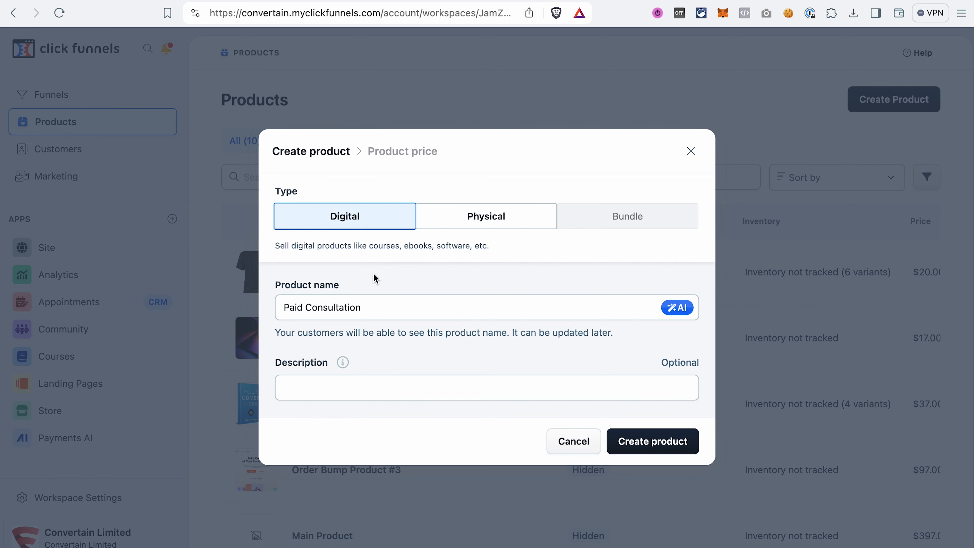
click(682, 447)
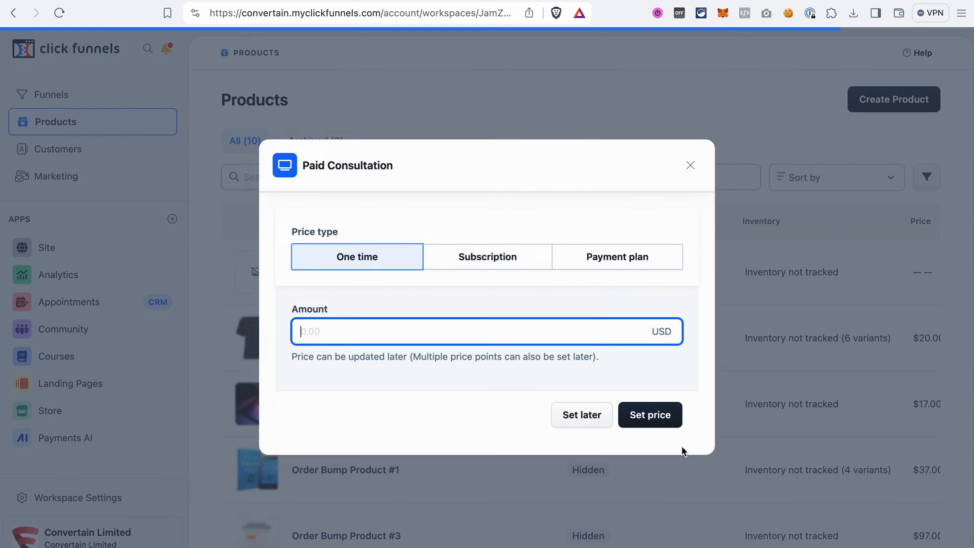
text(397)
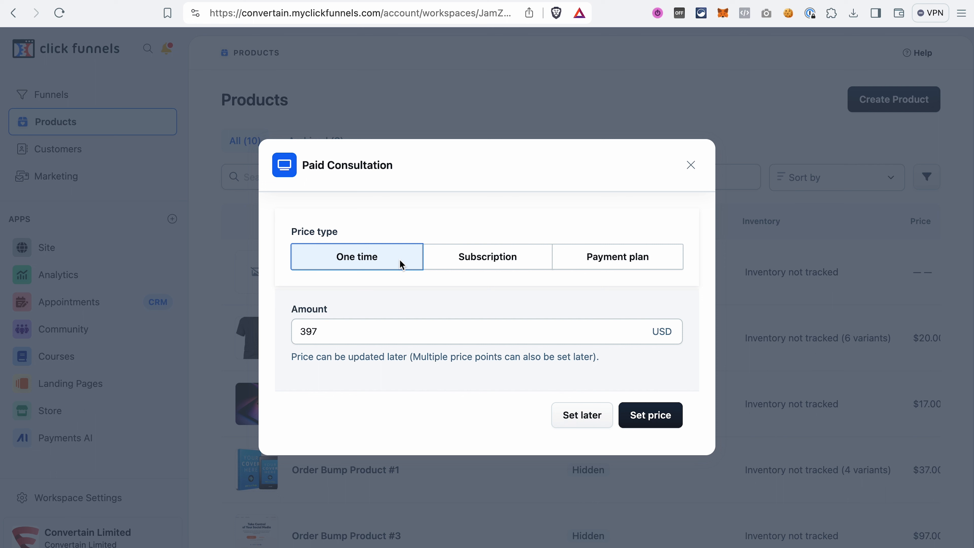
click(648, 411)
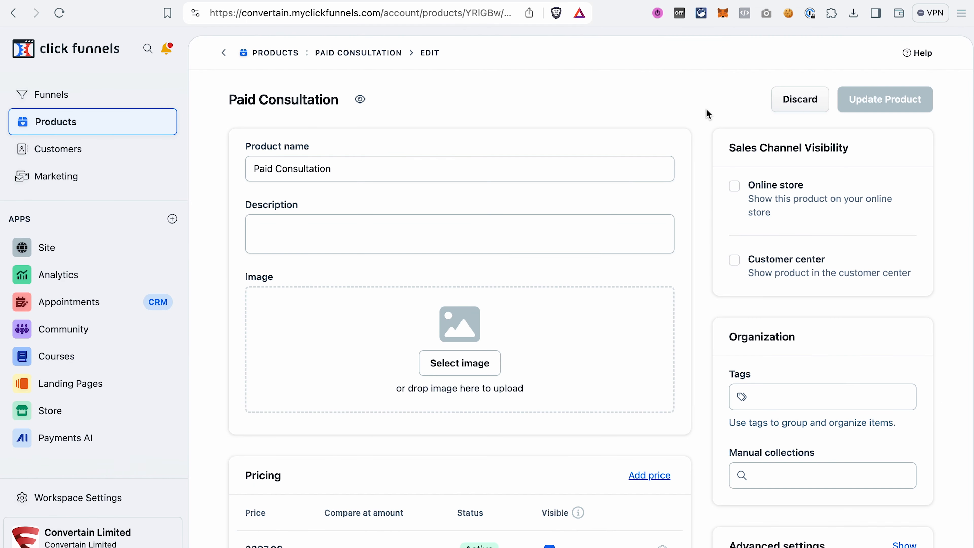
scroll(708, 312, down, 3)
scroll(708, 309, down, 10)
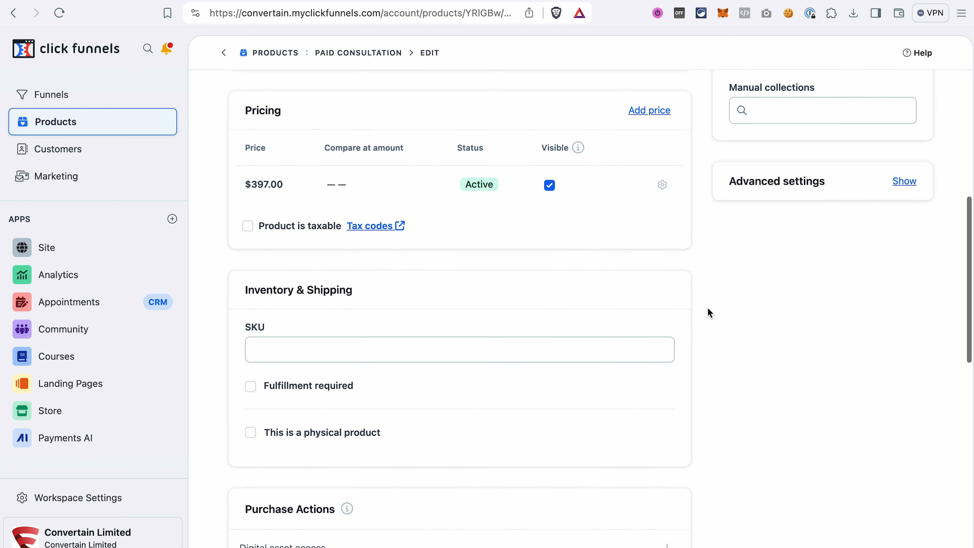
scroll(707, 308, up, 12)
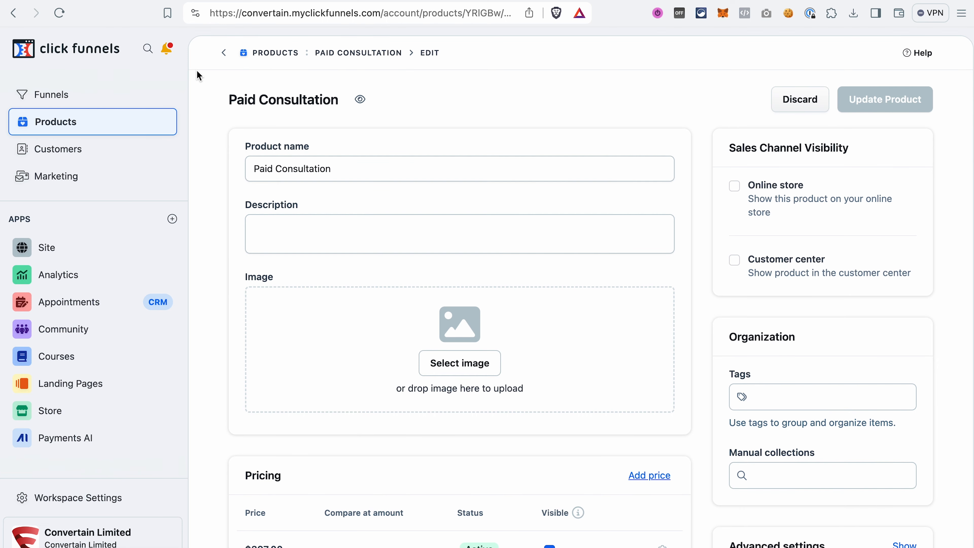
Step: Start a new one-on-one appointment event type named "Paid Consultation" on the convertain.myclickfunnels.com domain
click(73, 310)
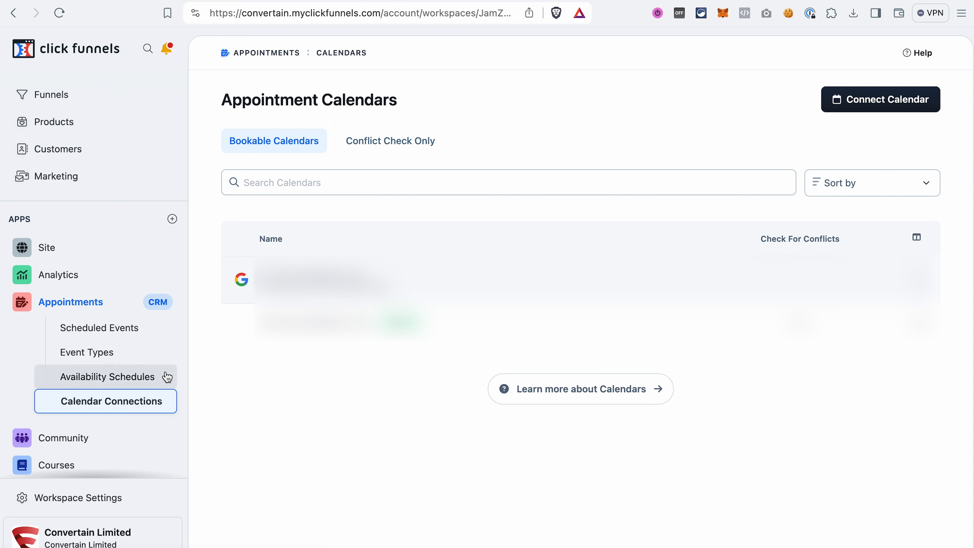
click(101, 353)
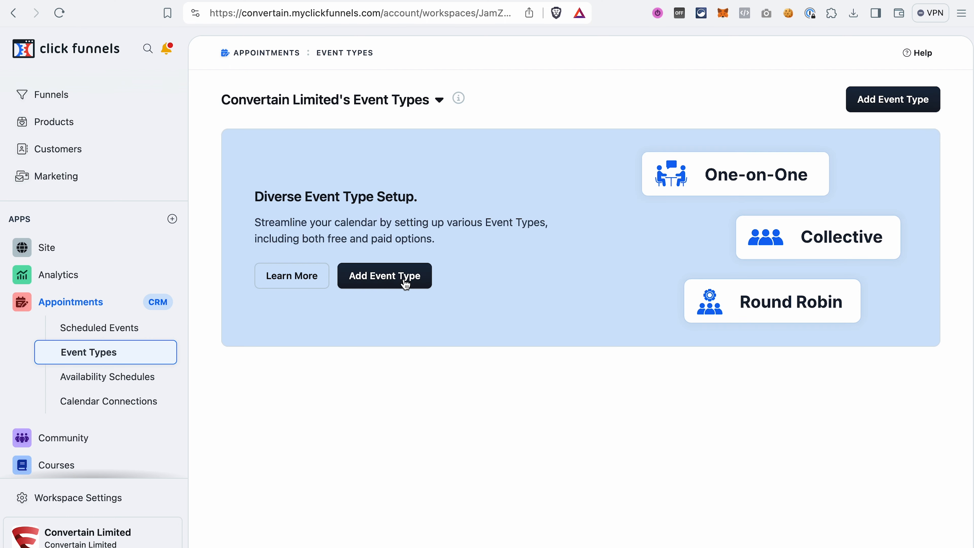
click(405, 284)
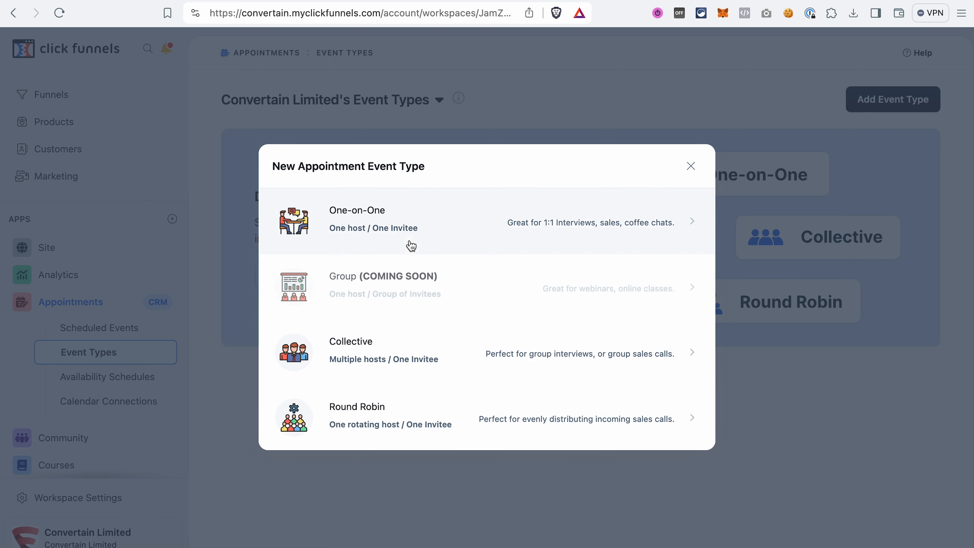
click(402, 216)
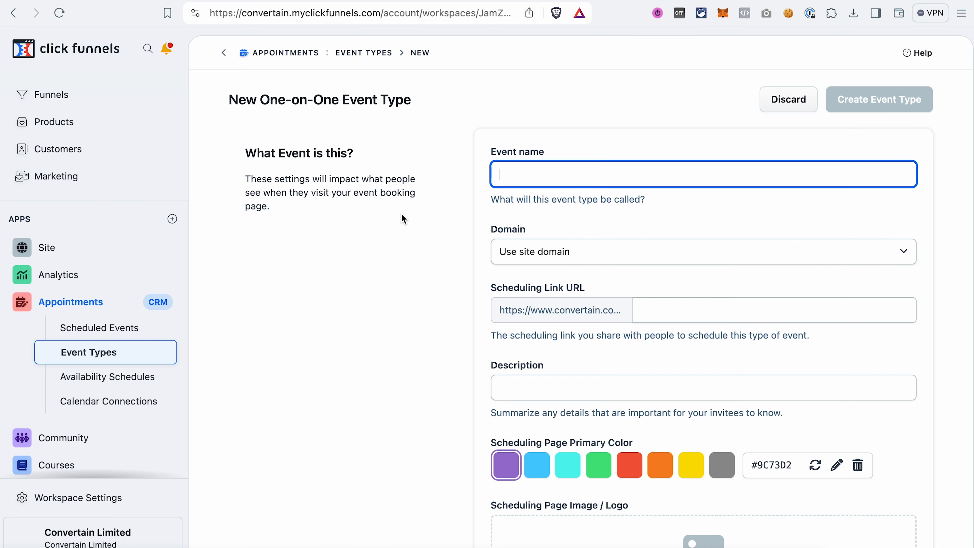
text(Paid Consultation)
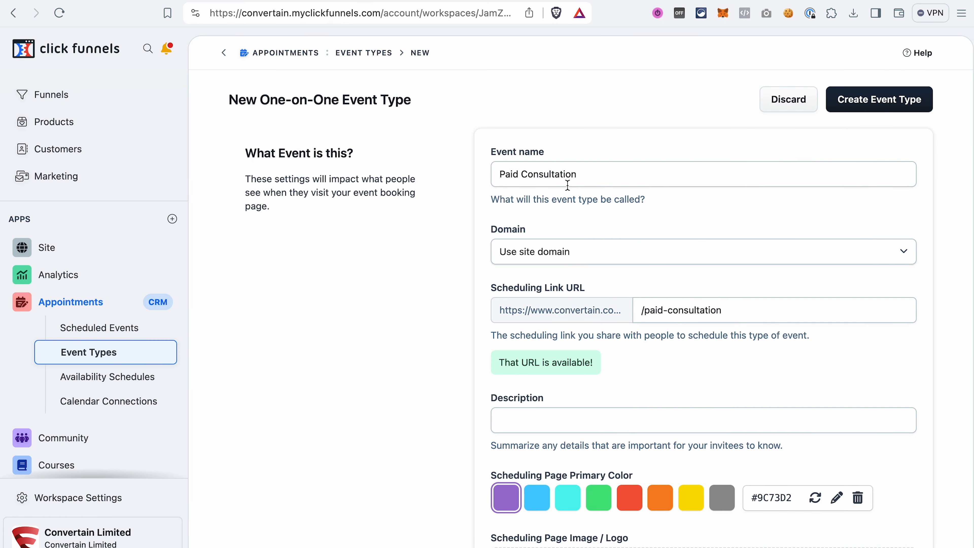
click(584, 261)
click(593, 303)
Step: Set the scheduling page's primary color to yellow (#F9DE00) and use the Convertain wordmark as its logo
scroll(690, 277, down, 2)
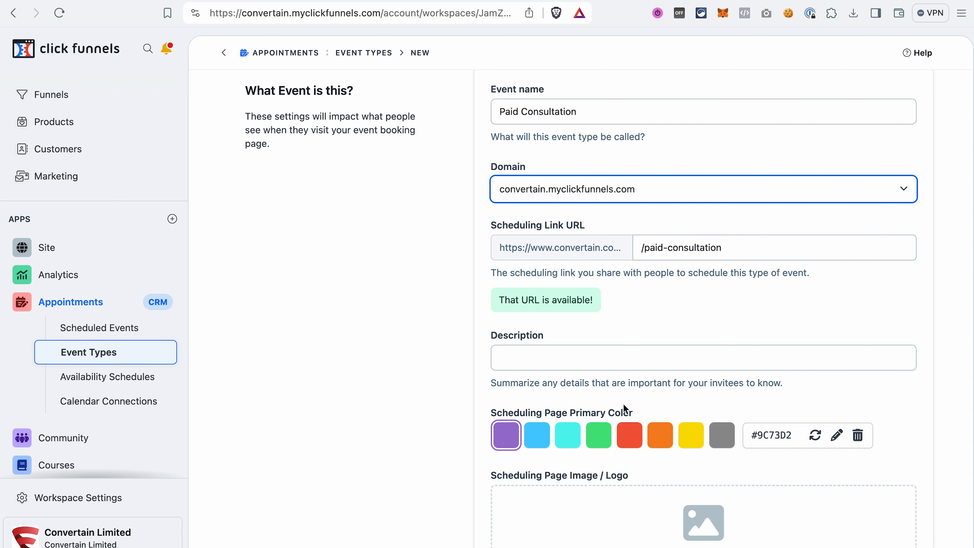
scroll(623, 403, down, 3)
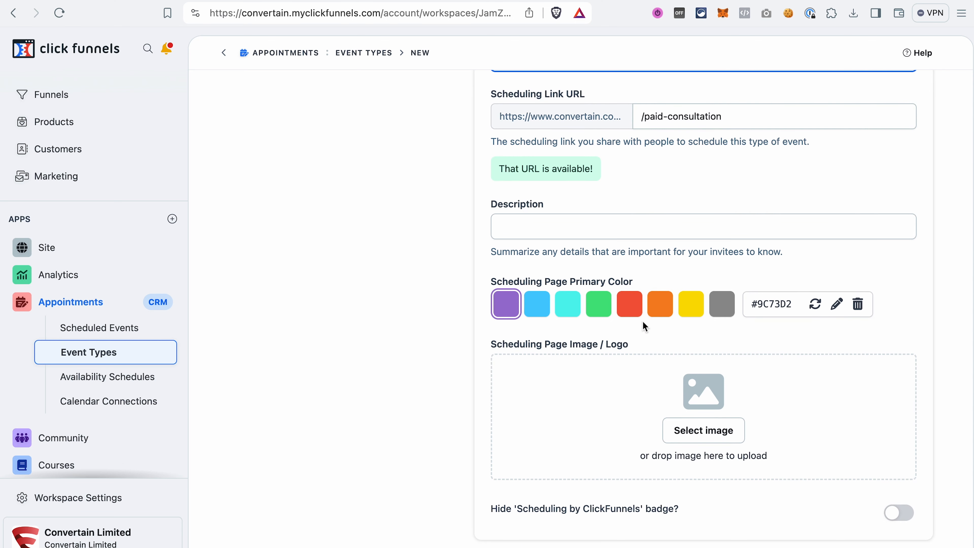
click(696, 313)
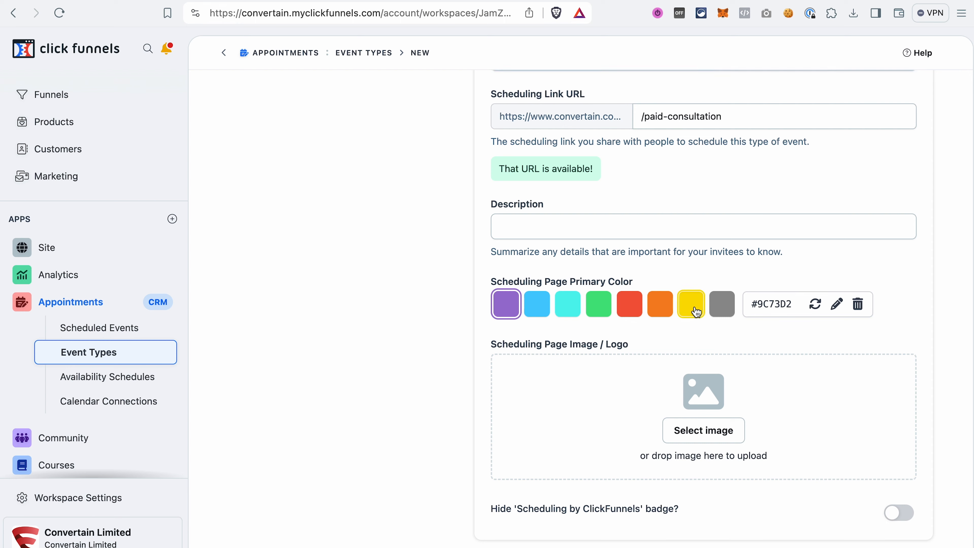
scroll(665, 372, down, 2)
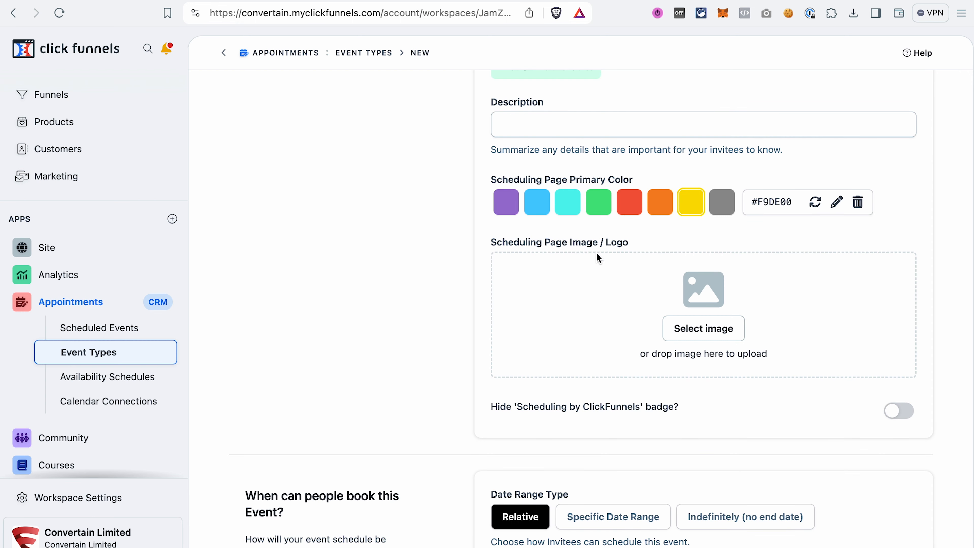
click(718, 339)
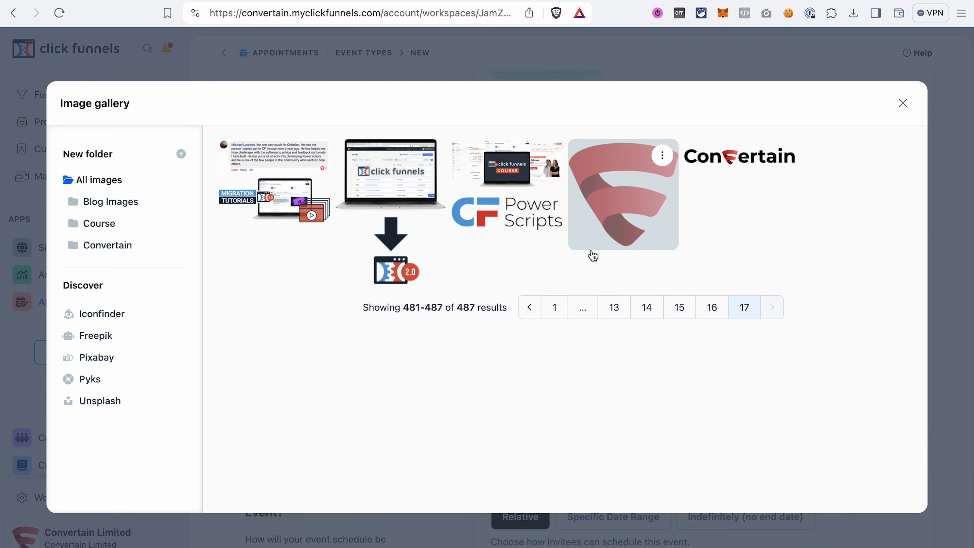
click(722, 164)
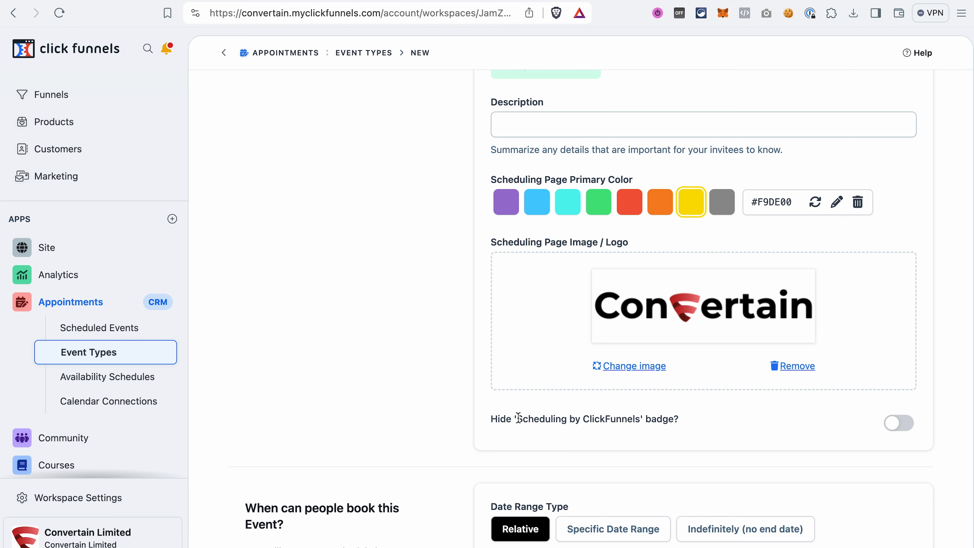
Step: Hide the 'Scheduling by ClickFunnels' badge and let invitees book indefinitely with no end date
click(910, 429)
scroll(648, 450, down, 10)
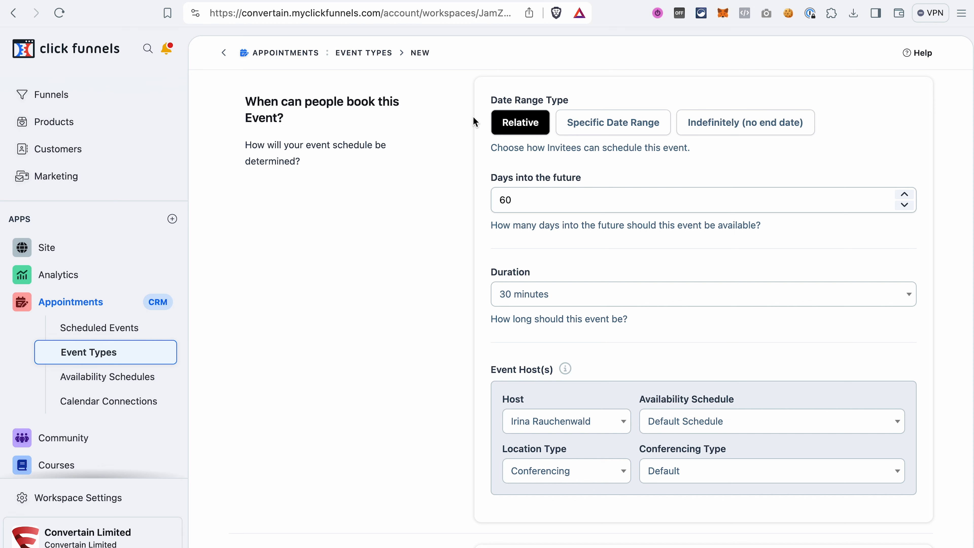
click(714, 129)
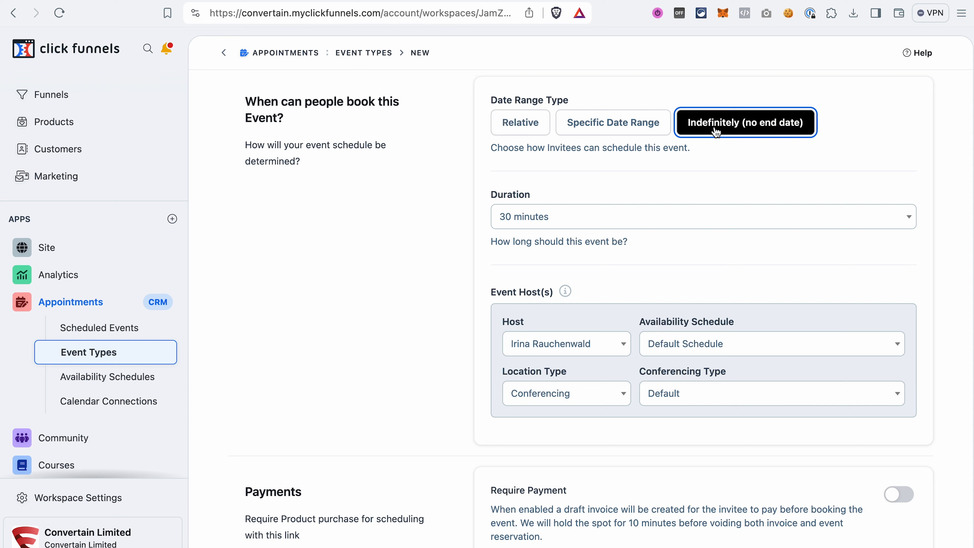
Step: Check the available location type and conferencing type options for the event host
scroll(569, 224, down, 3)
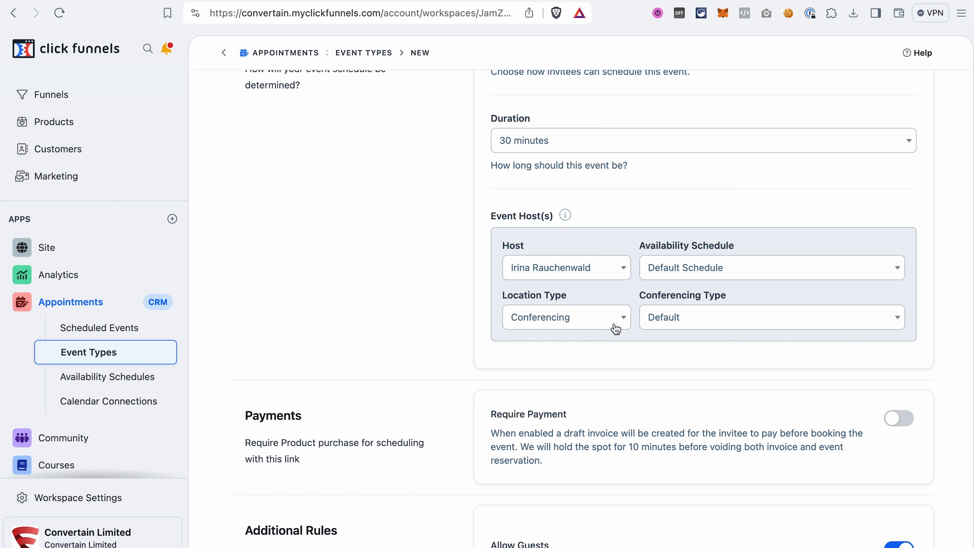
click(621, 320)
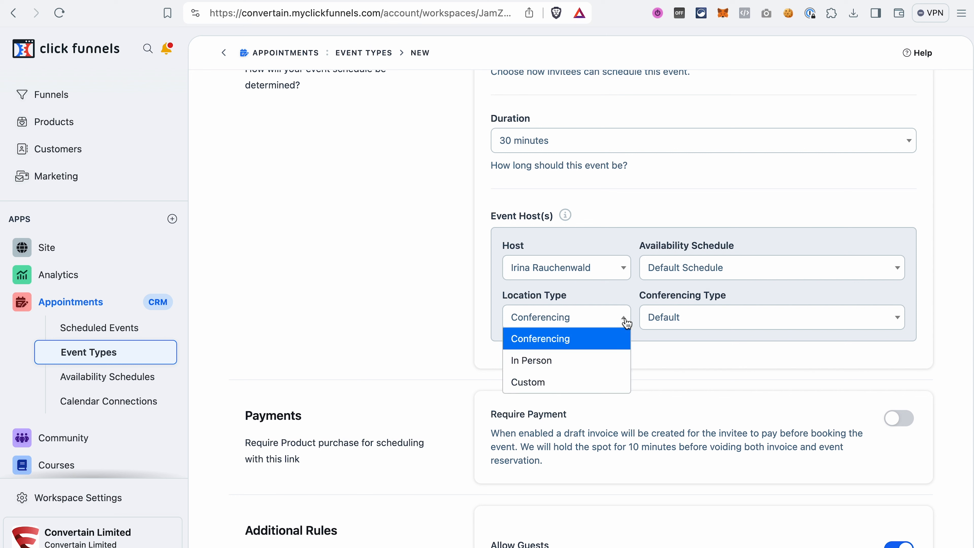
click(683, 318)
click(731, 344)
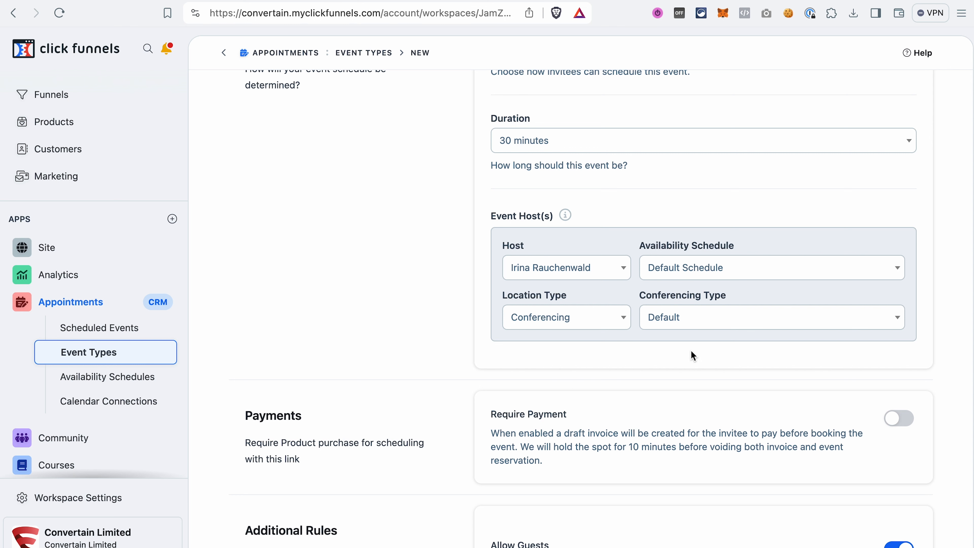
Step: Require payment for booking the event and associate the Paid Consultation ($397.00) product with it
scroll(499, 269, down, 8)
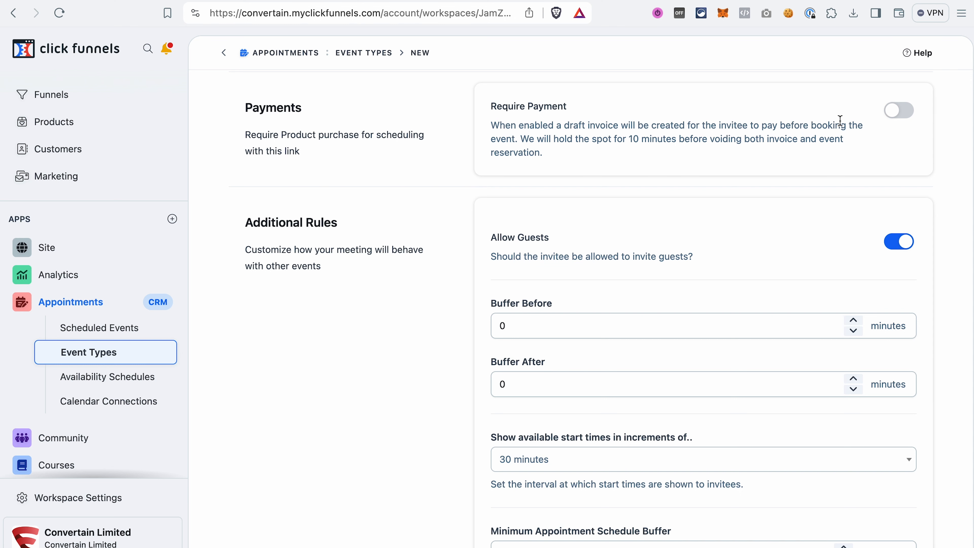
click(904, 113)
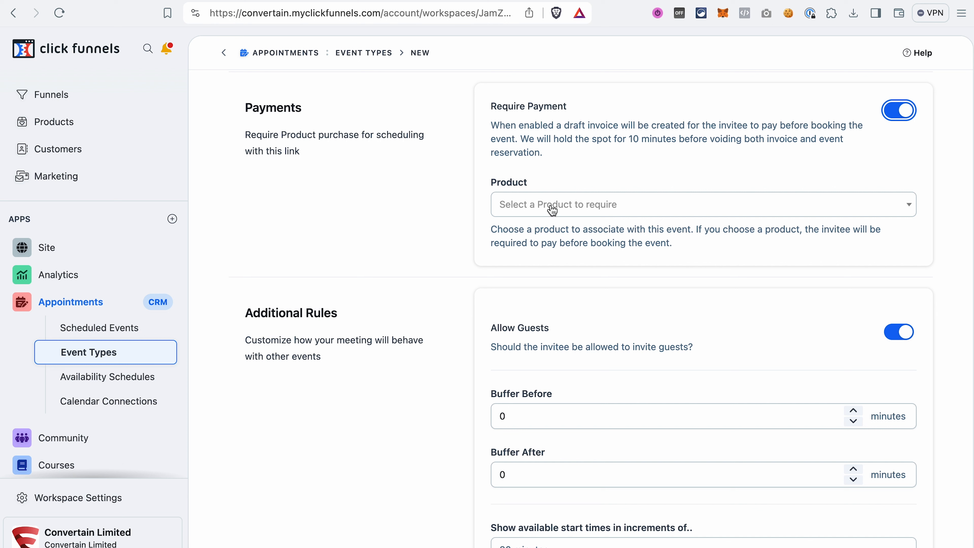
click(864, 210)
scroll(756, 331, down, 3)
scroll(756, 332, down, 2)
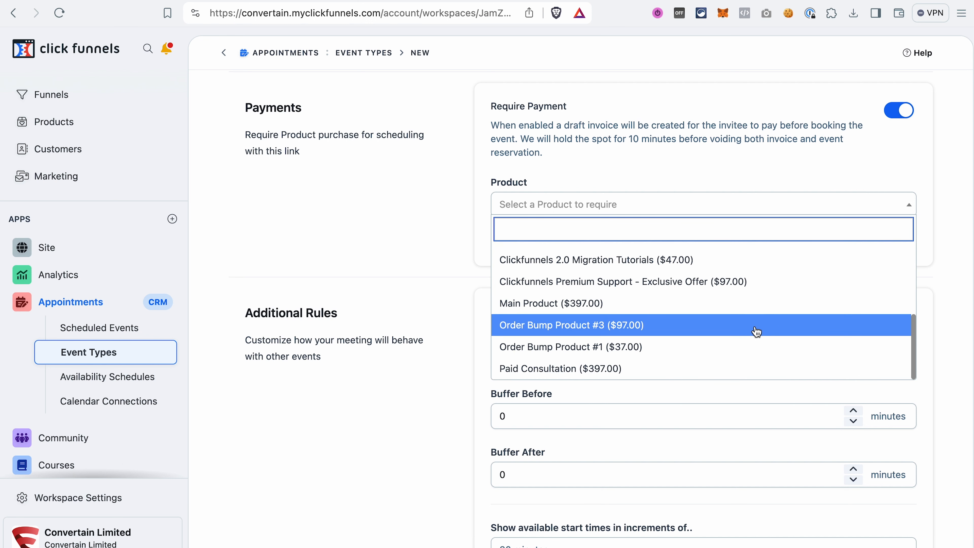
click(651, 370)
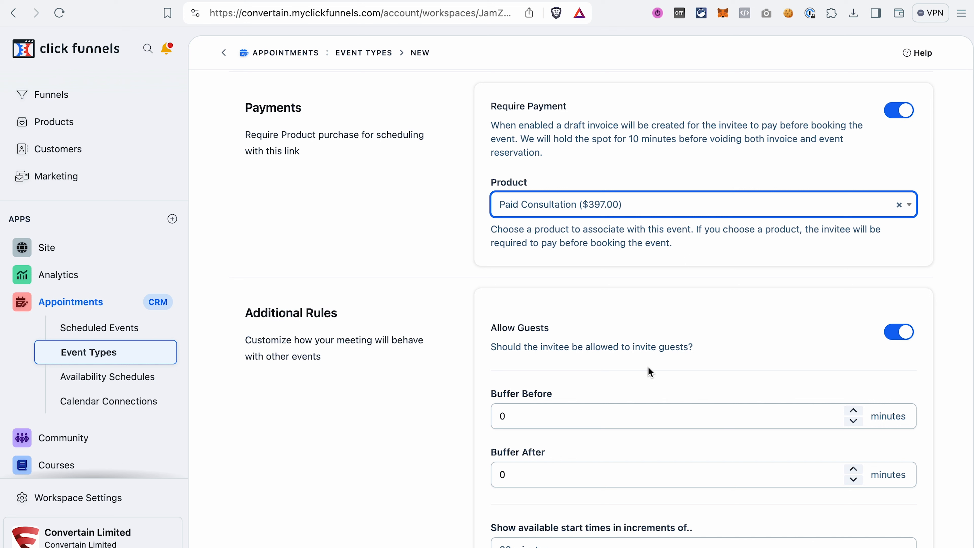
Step: Read the payment requirement note and examine the additional rules for guests, buffers, start-time increments, booking limits and timezone
drag(492, 127, 550, 155)
click(551, 154)
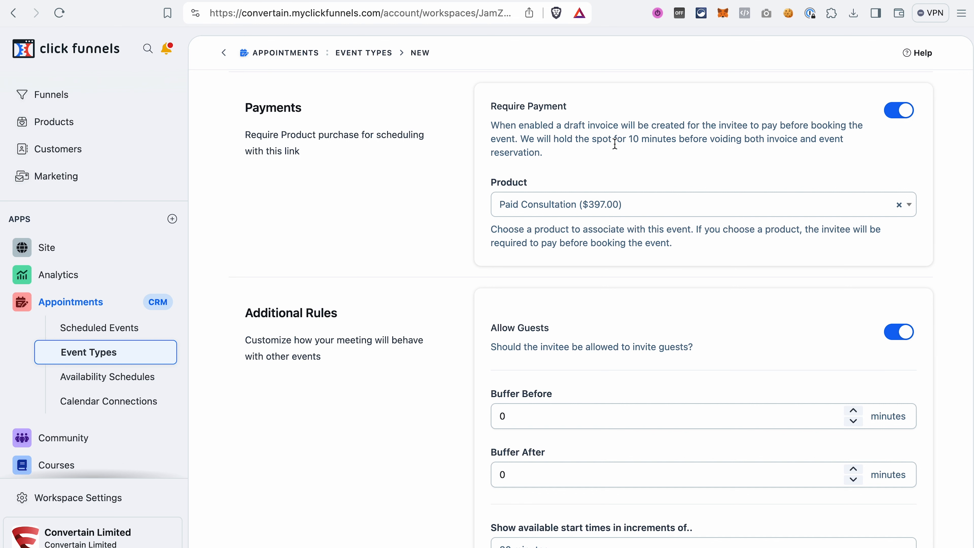
scroll(523, 421, down, 6)
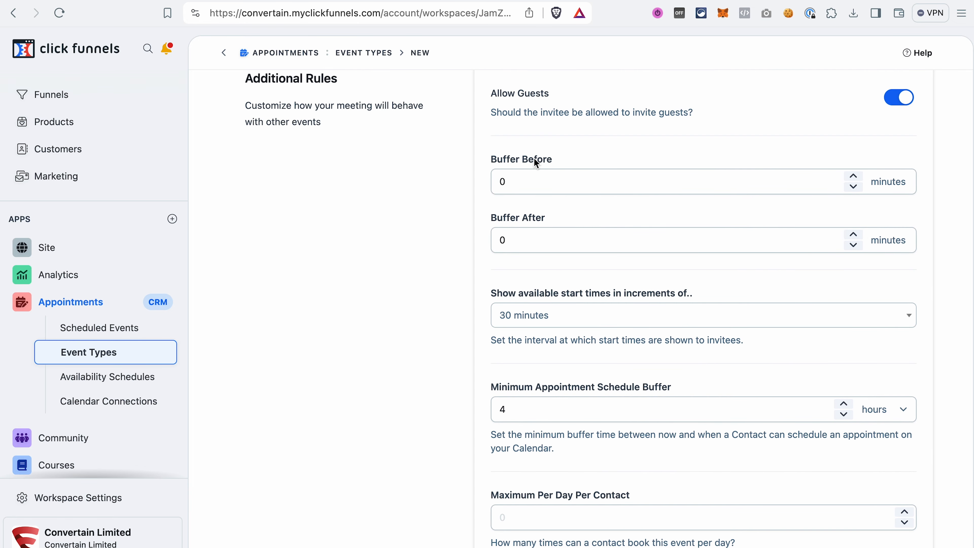
scroll(643, 276, down, 2)
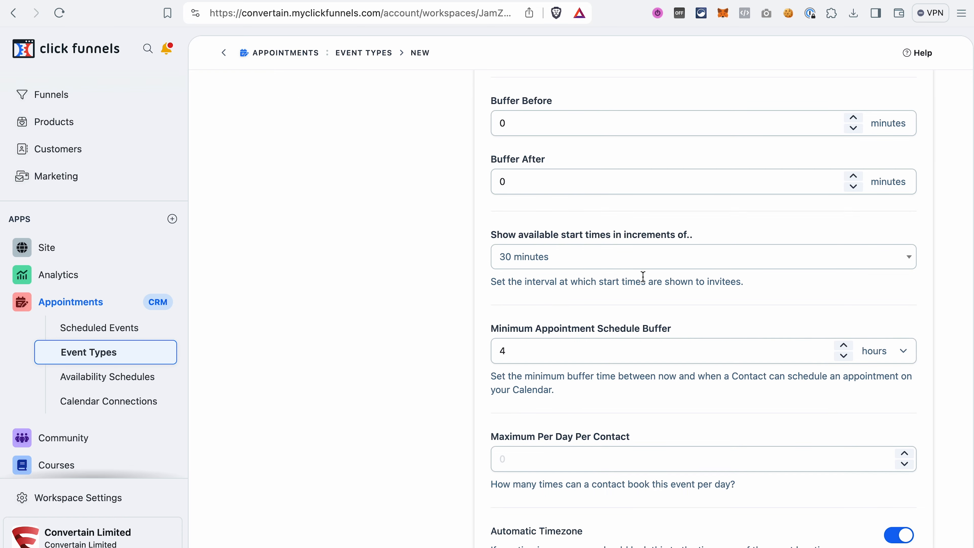
scroll(643, 276, down, 2)
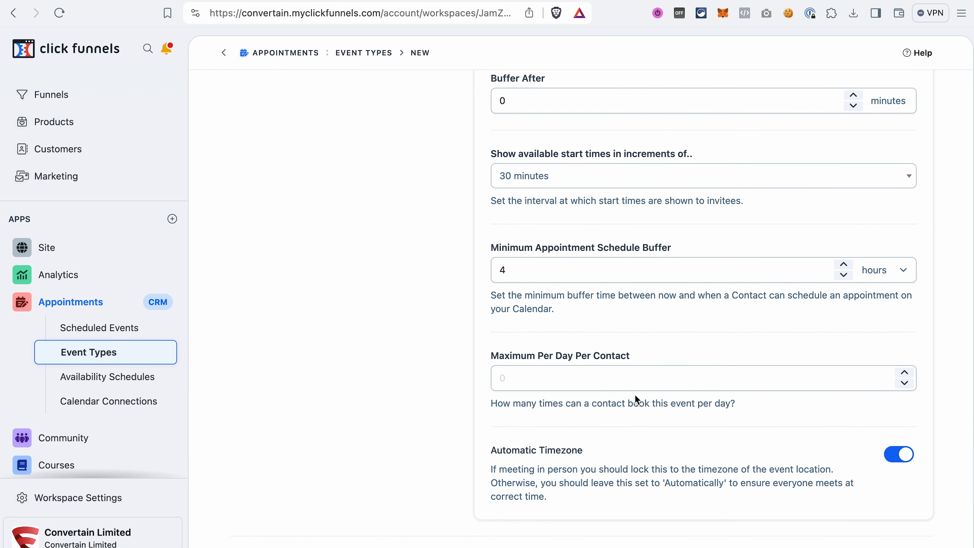
scroll(613, 240, up, 5)
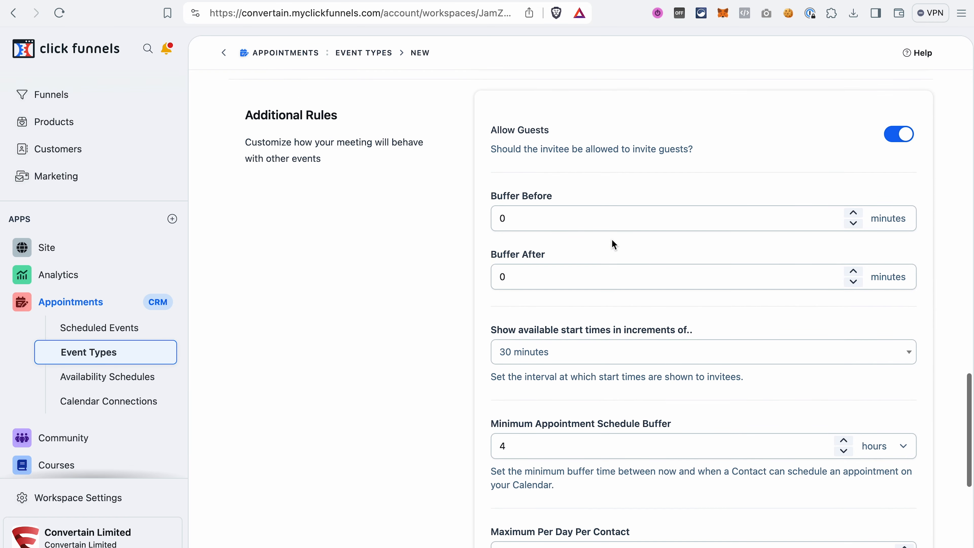
scroll(613, 244, down, 6)
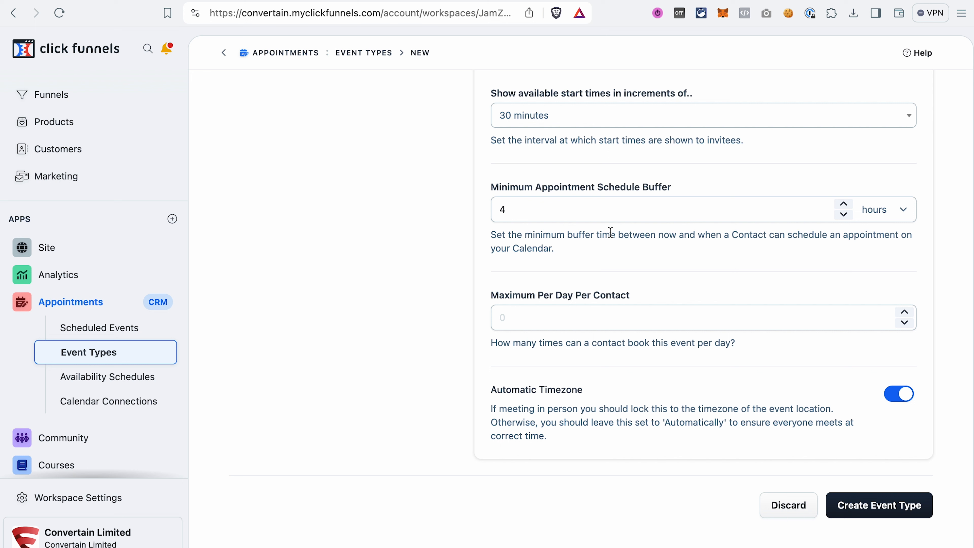
Step: Create the event type with the configured settings and copy the Paid Consultation scheduling link
click(883, 506)
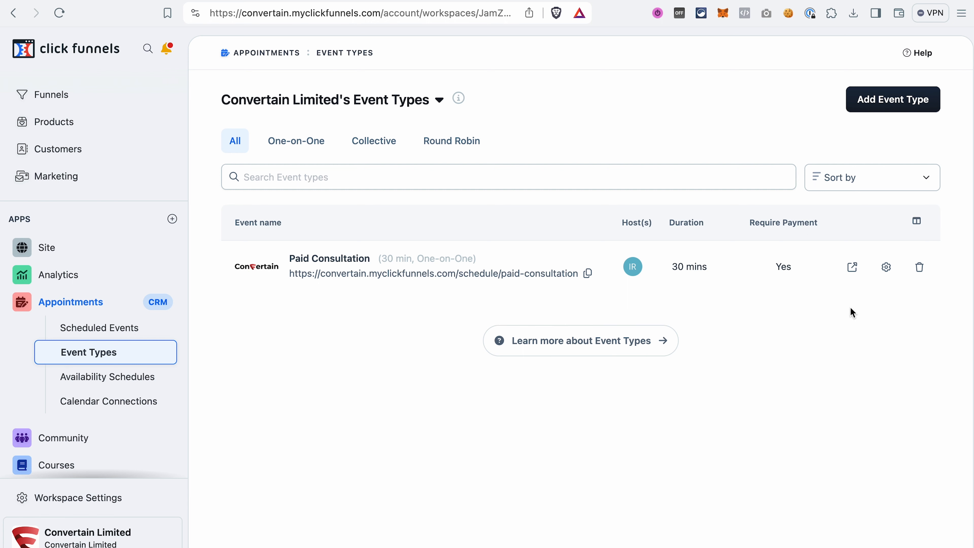
click(587, 273)
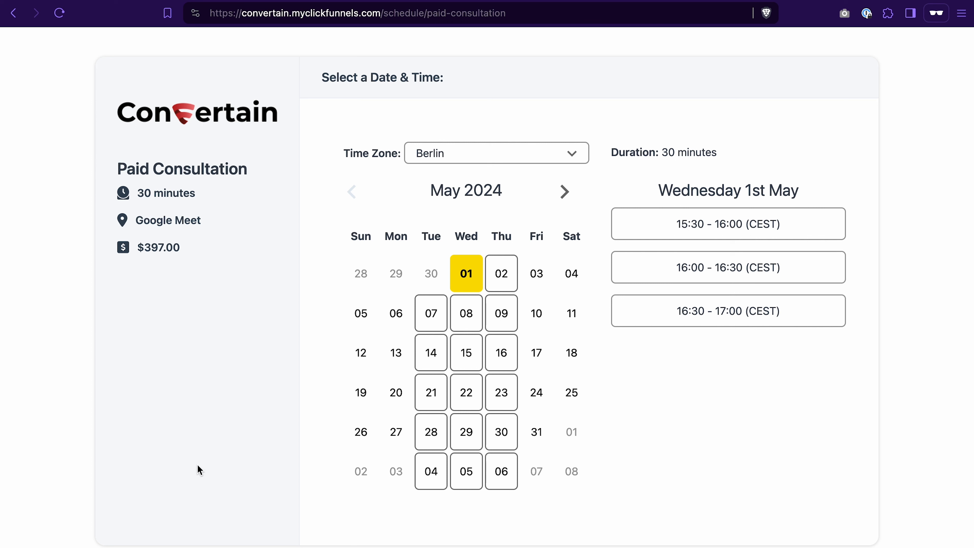
Step: Book the Paid Consultation for 2 May 2024, 09:00 - 09:30 (CEST), with the invitee's contact details, and open its invoice payment page
click(507, 282)
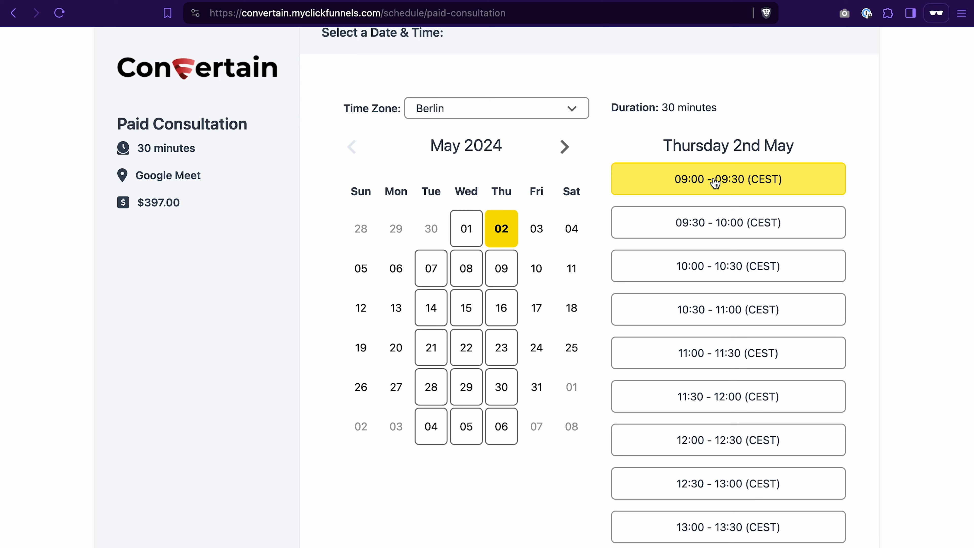
click(716, 179)
click(725, 253)
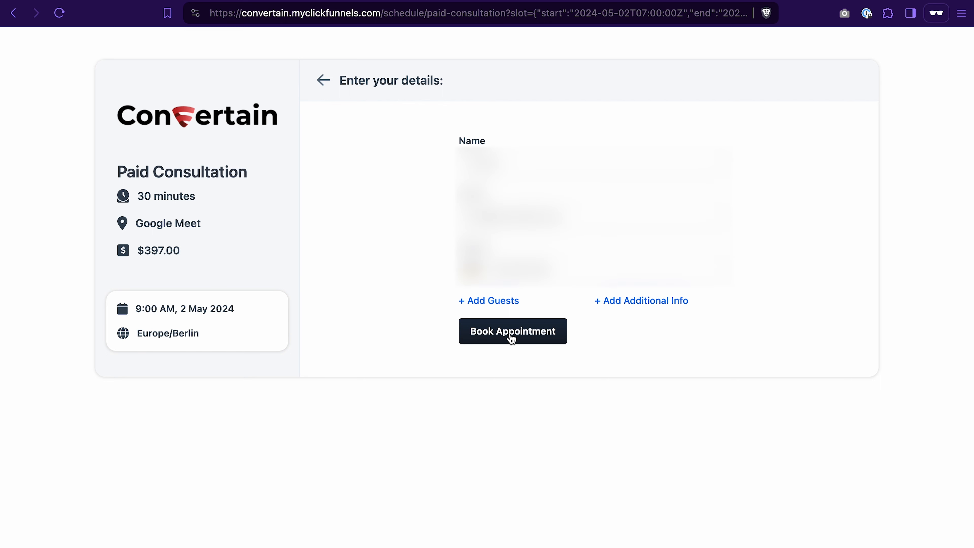
click(512, 337)
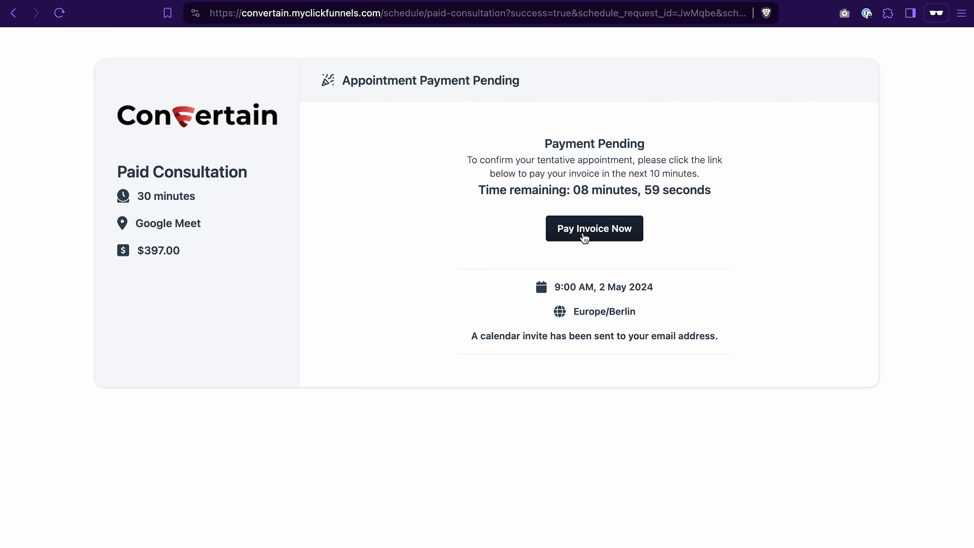
click(566, 235)
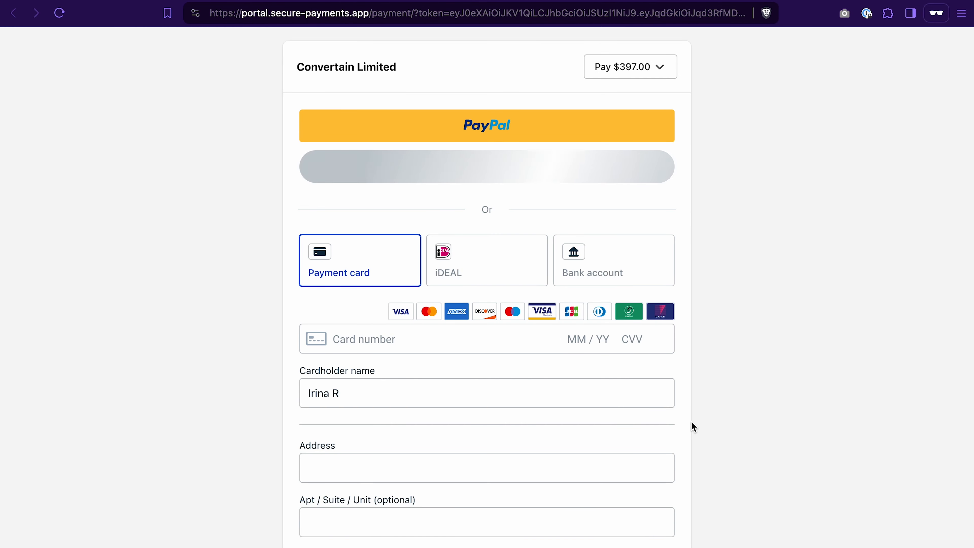
scroll(650, 528, down, 2)
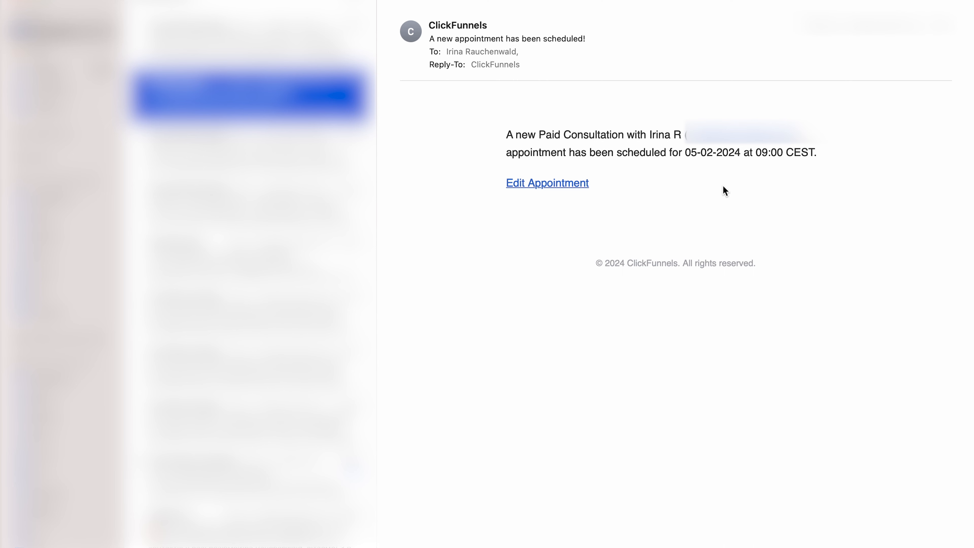
Step: Check the appointment notification emails in the mail app, and view the workspace's scheduled events in ClickFunnels
key(Up)
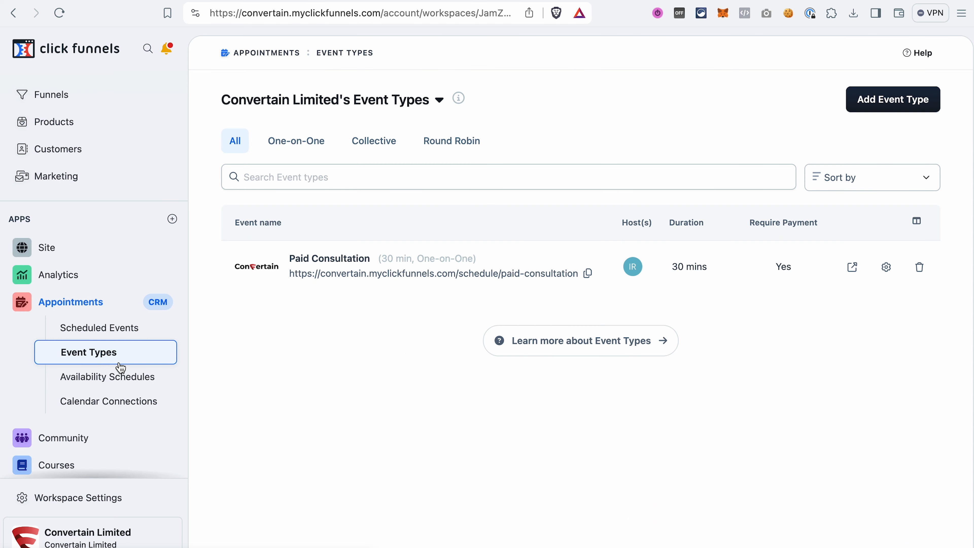
click(127, 334)
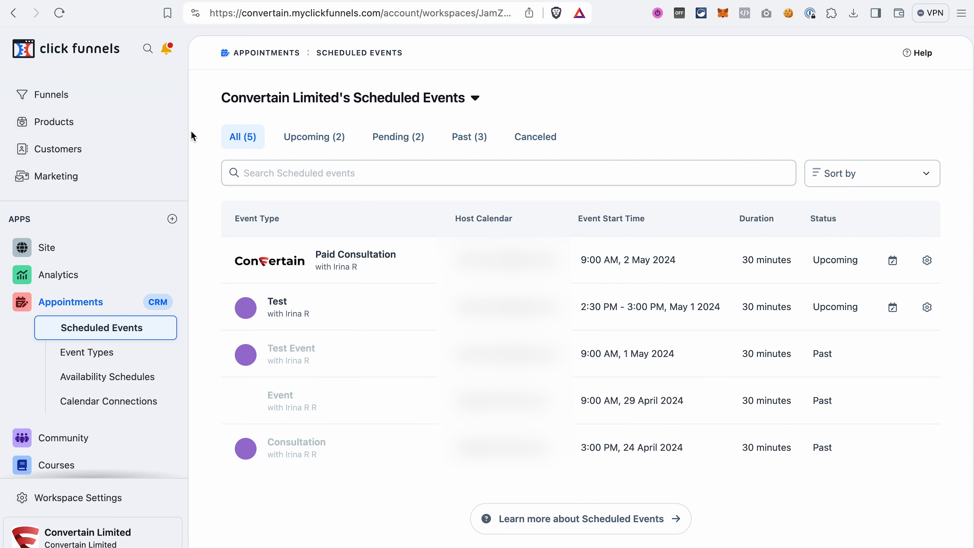
Step: Find the invitee's contact record and open the $397.00 order listed among the contact's orders
click(68, 159)
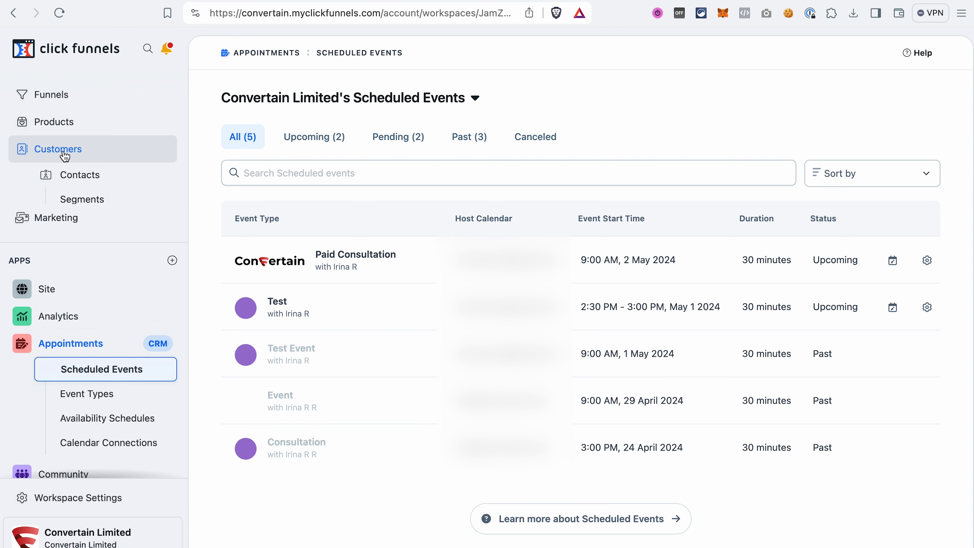
click(82, 187)
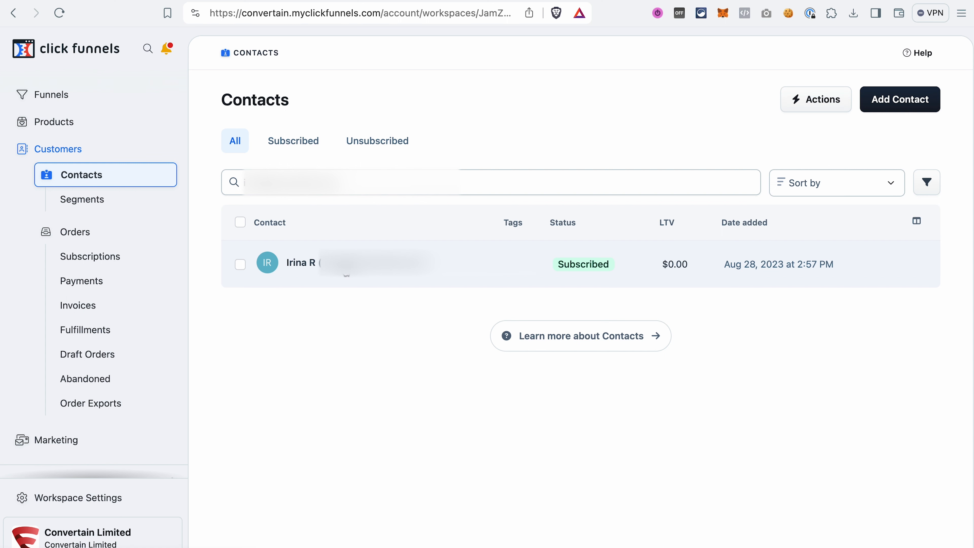
click(312, 271)
click(463, 171)
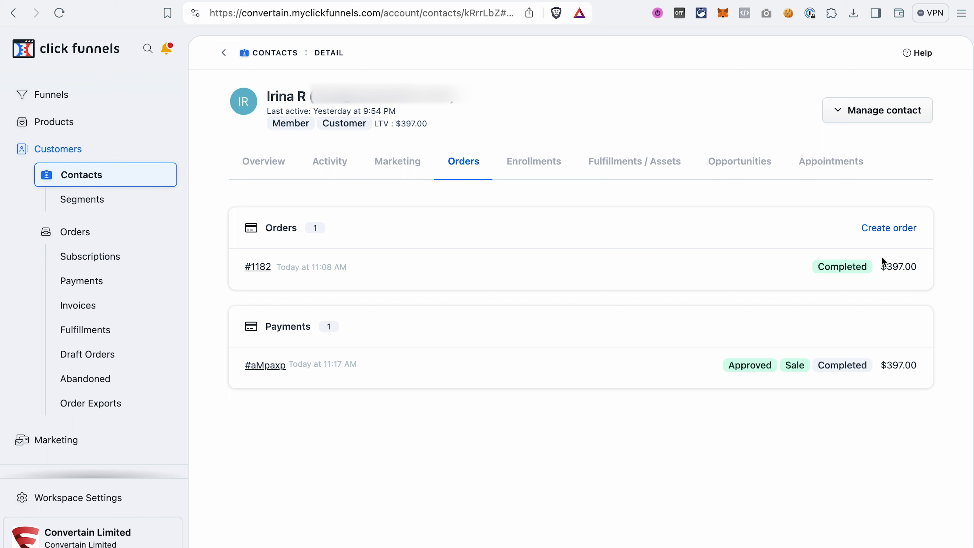
click(260, 271)
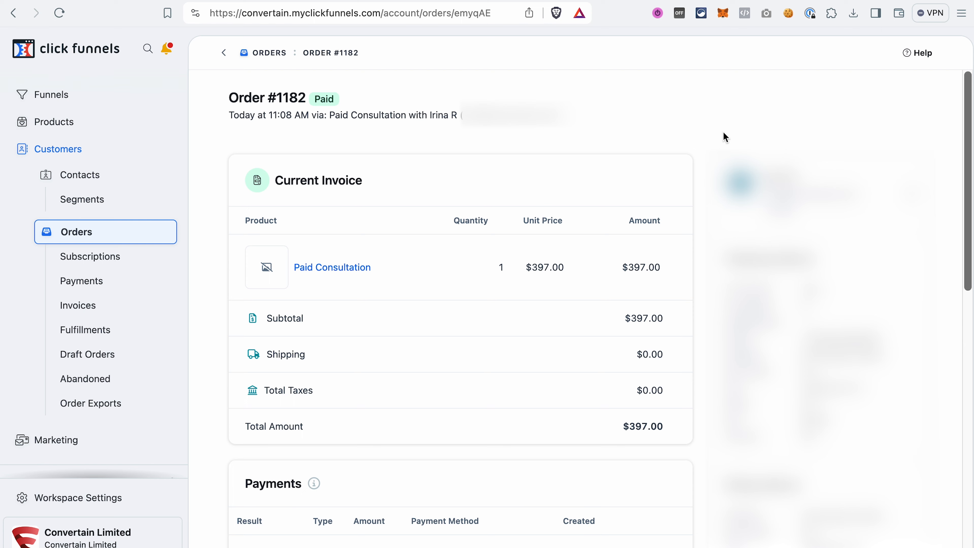
Step: Refund the full $397.00 of the order's approved sale payment without giving a reason
scroll(544, 452, down, 3)
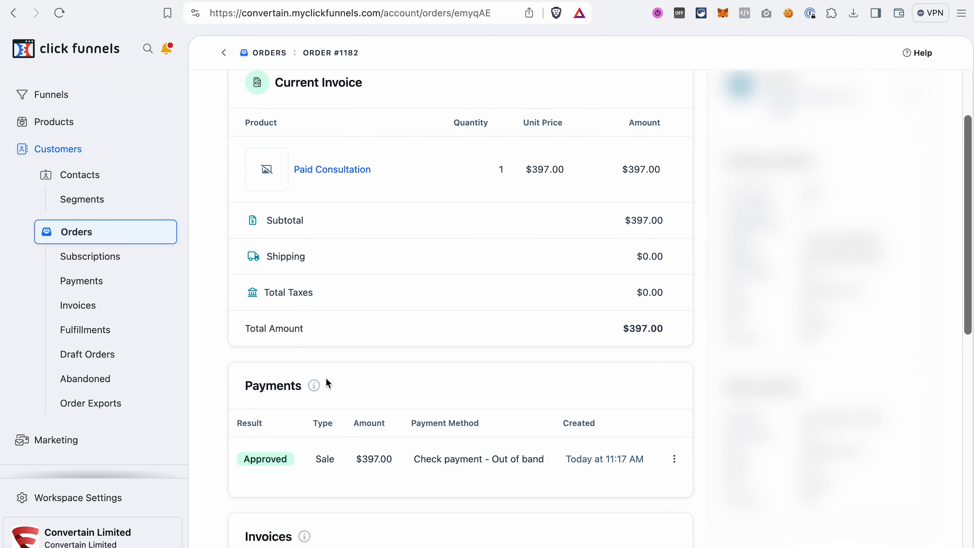
click(675, 459)
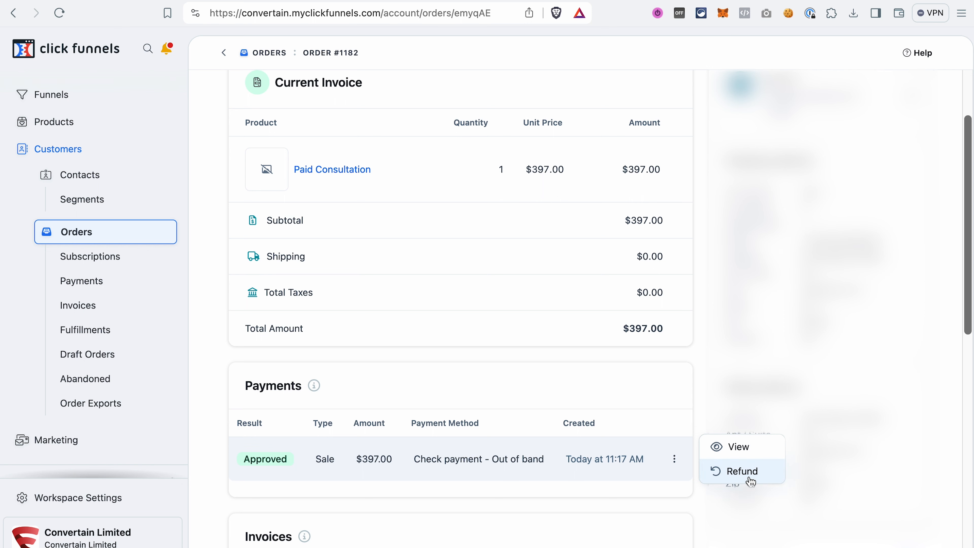
click(751, 479)
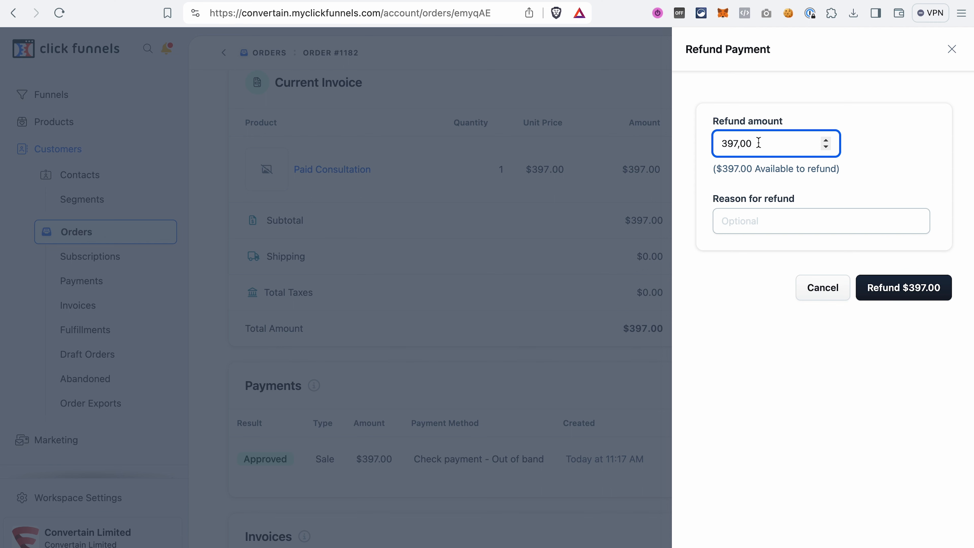
click(890, 295)
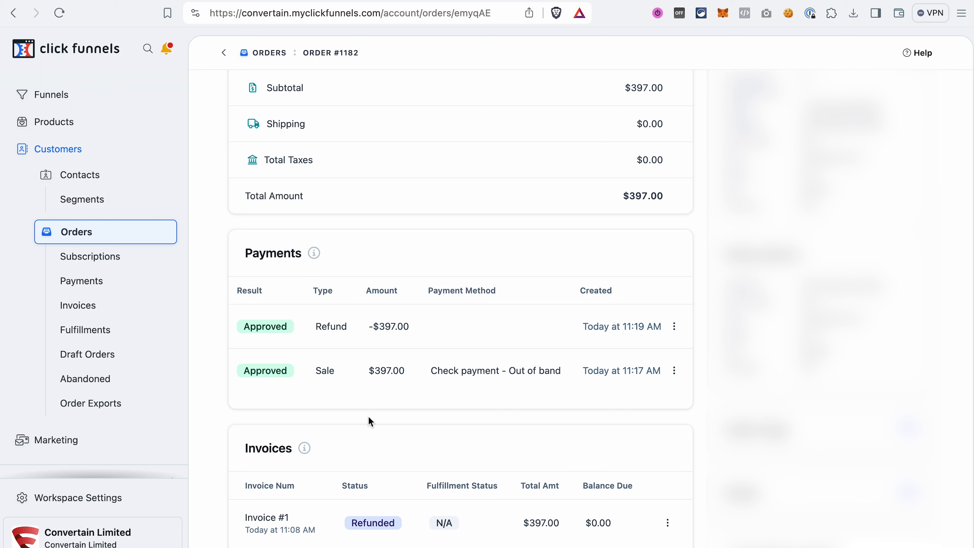